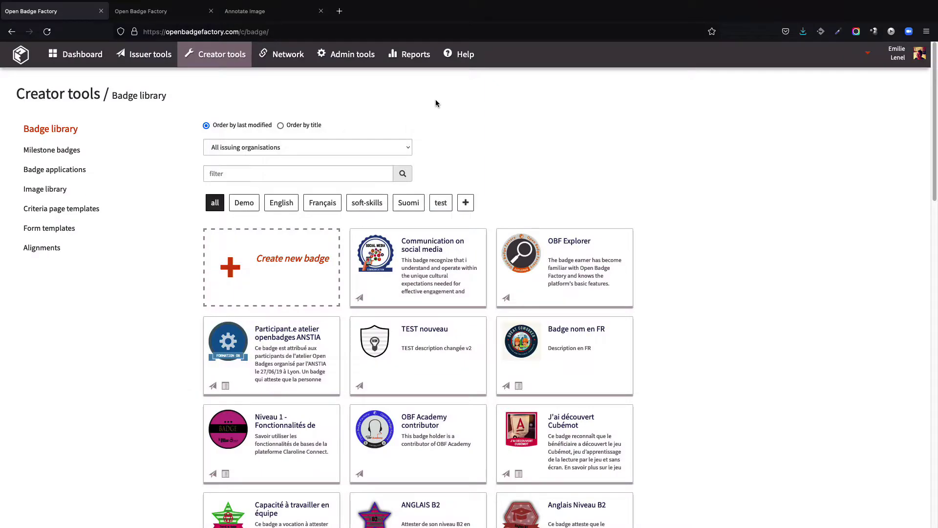
Go to the Issuer tools to reach the badges available to issue
{"action": "left_click", "coordinate": [150, 58]}
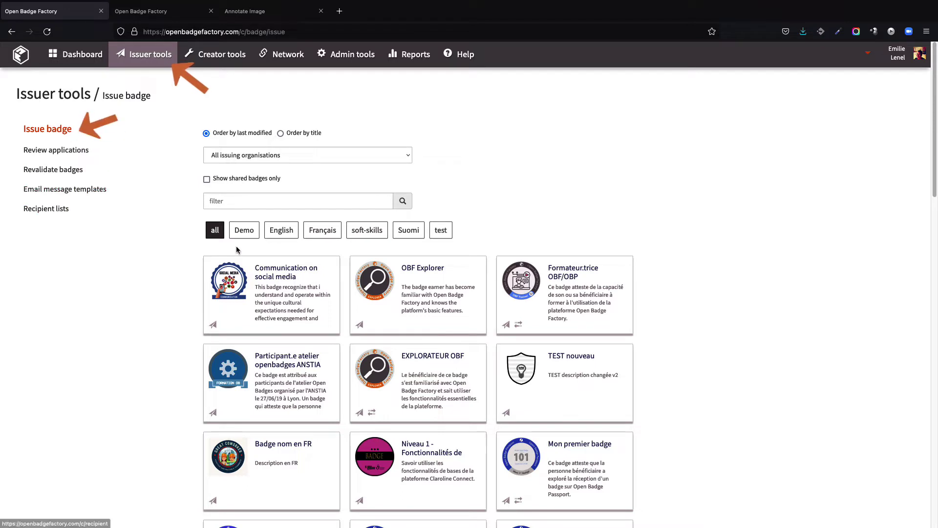
Start issuing the Communication on social media badge and review the issuer instructions
{"action": "left_click", "coordinate": [286, 282]}
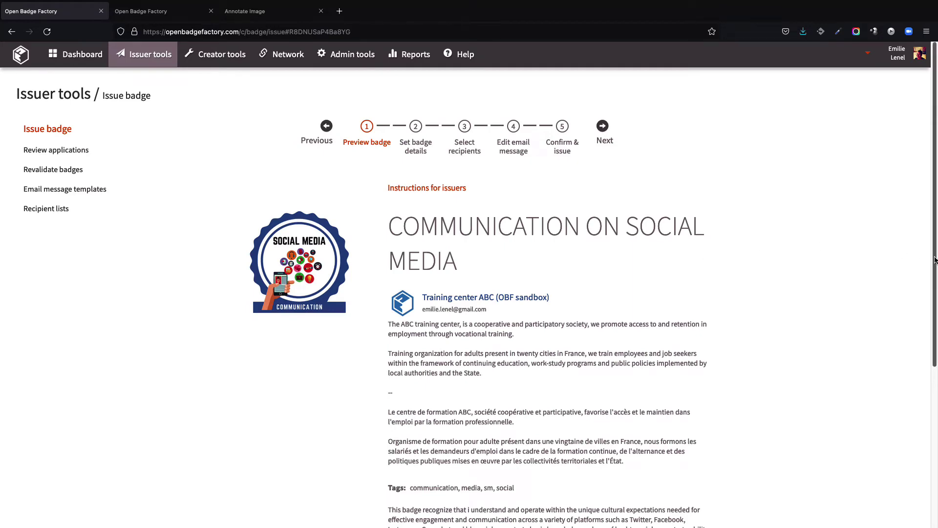
{"action": "mouse_move", "coordinate": [935, 260]}
{"action": "left_mouse_down"}
{"action": "mouse_move", "coordinate": [936, 393]}
{"action": "mouse_move", "coordinate": [935, 242]}
{"action": "left_mouse_up"}
{"action": "left_click", "coordinate": [439, 190]}
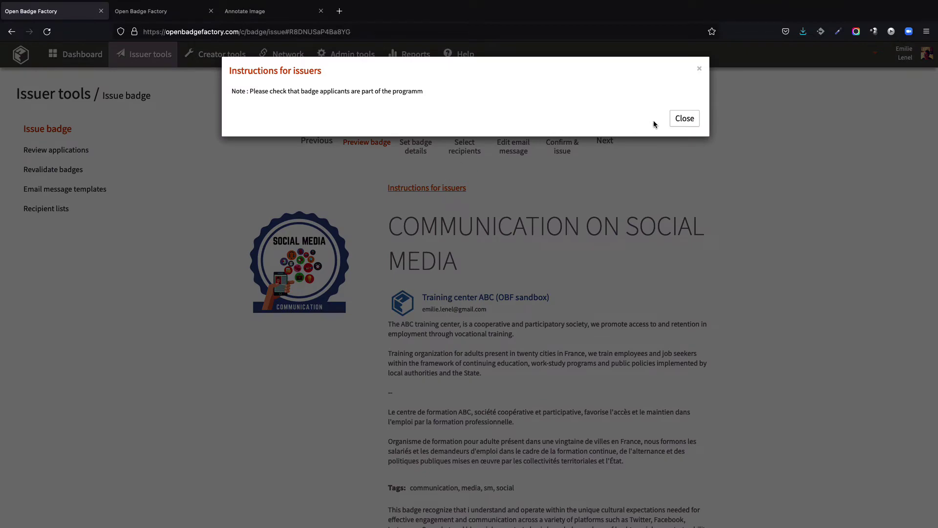
{"action": "left_click", "coordinate": [675, 119]}
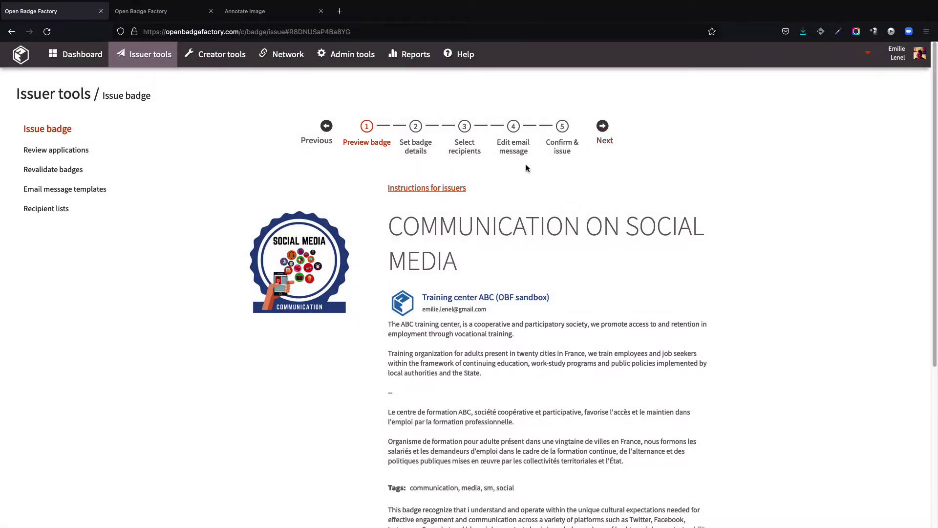
{"action": "left_click", "coordinate": [420, 153]}
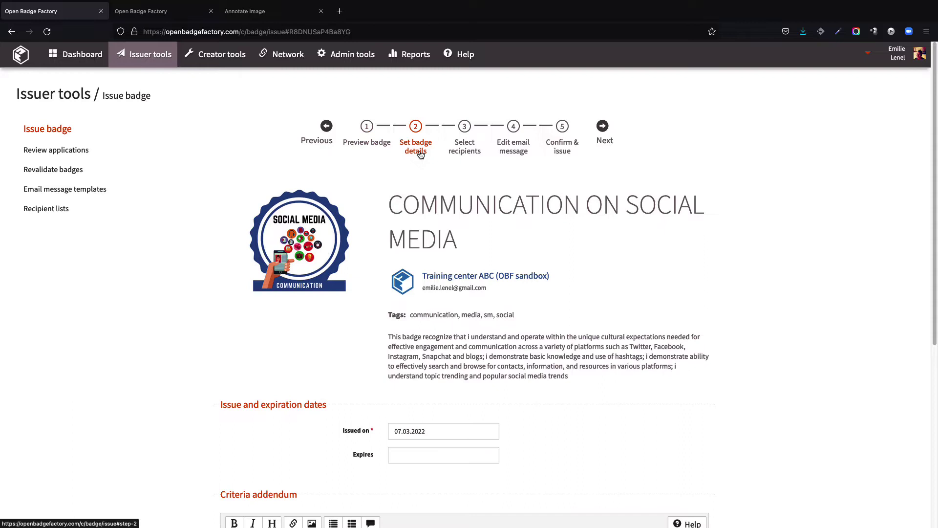
{"action": "left_click_drag", "start_coordinate": [933, 215], "coordinate": [933, 286]}
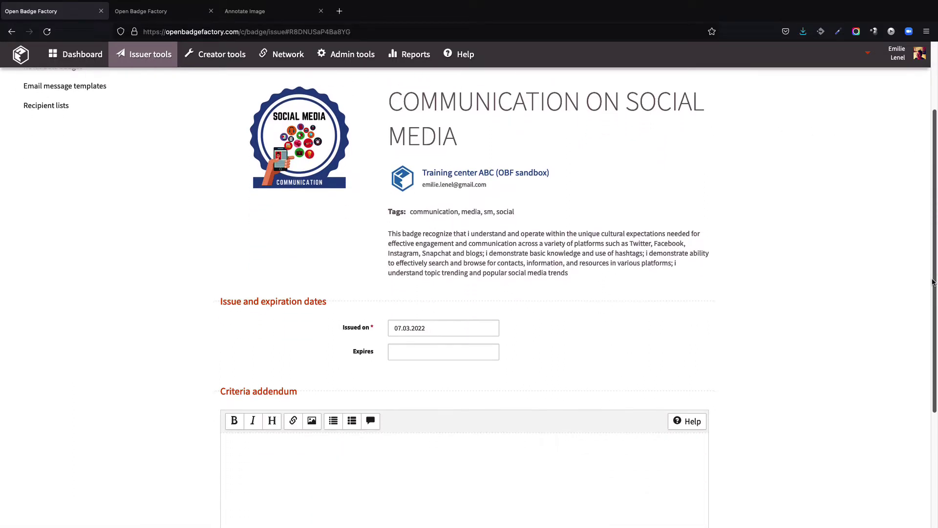
{"action": "left_click", "coordinate": [460, 326]}
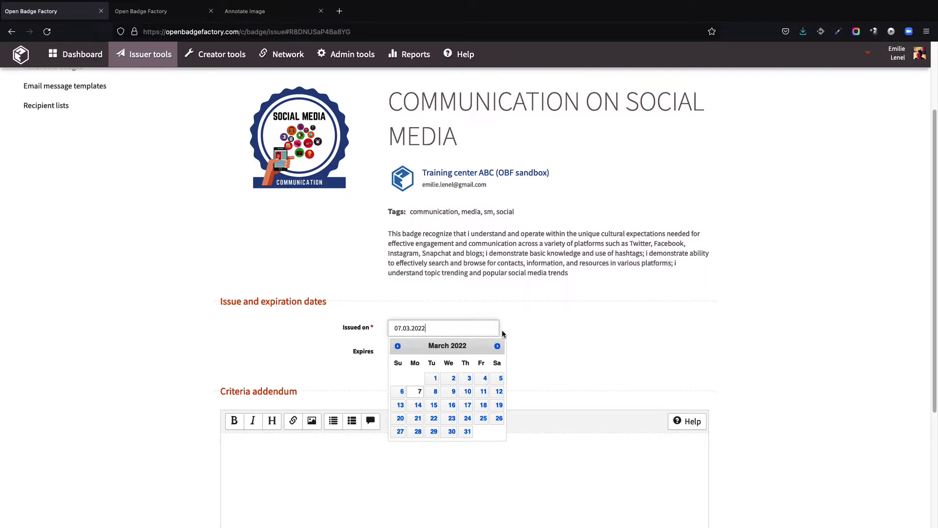
{"action": "left_click", "coordinate": [523, 331]}
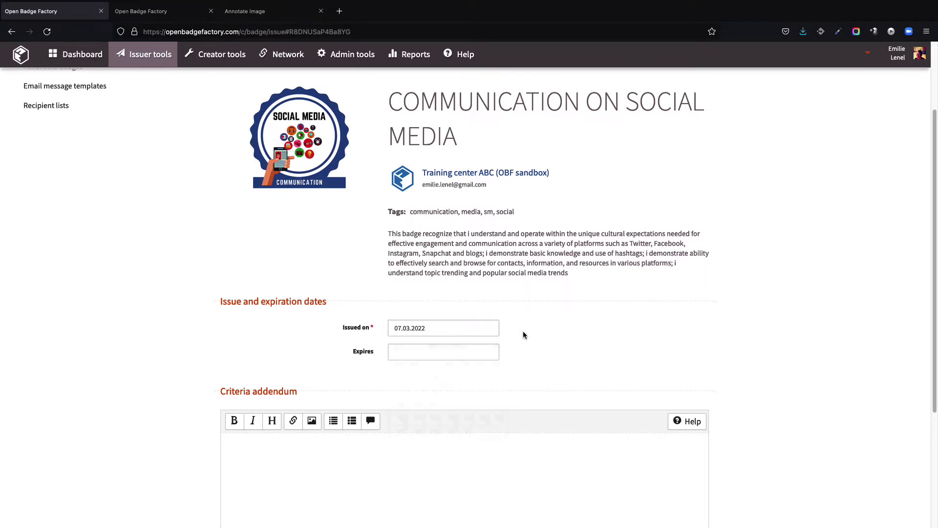
{"action": "left_click", "coordinate": [477, 350]}
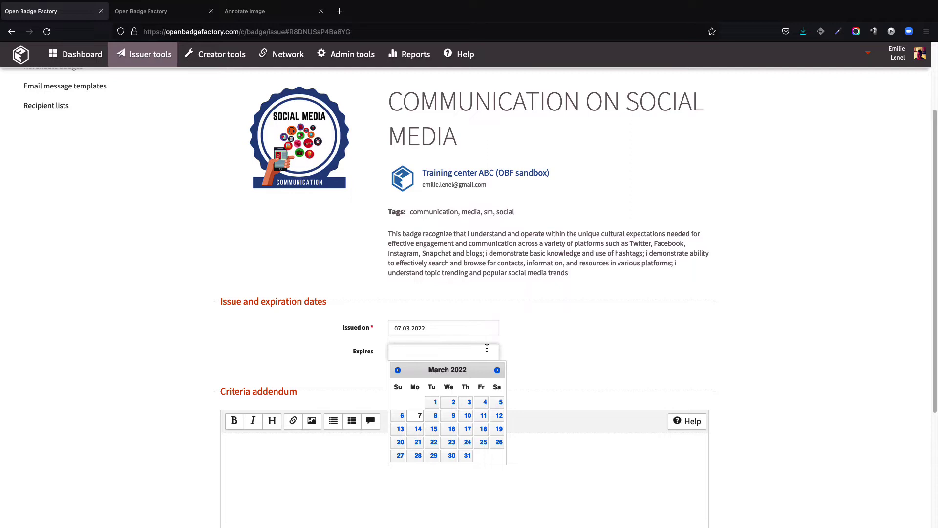
{"action": "left_click", "coordinate": [531, 349]}
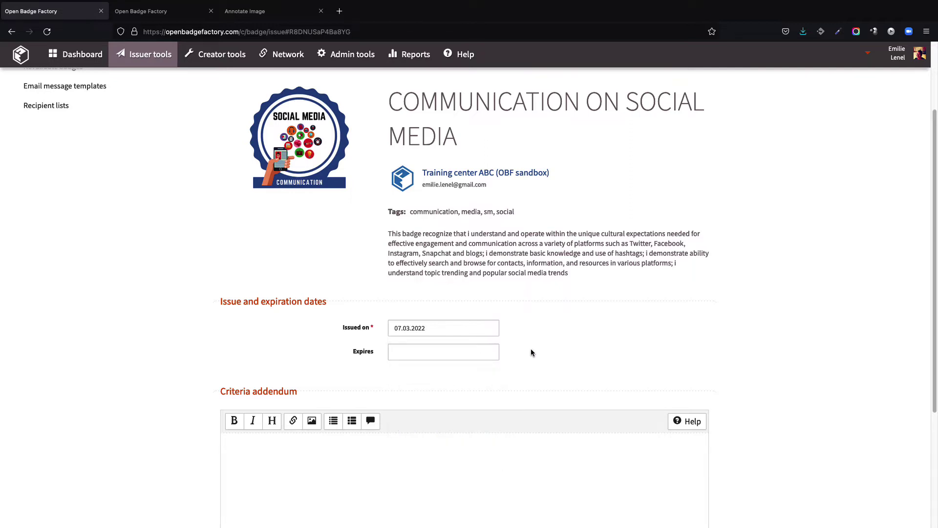
Write the March 8, 2022 social networks training sentence as criteria addendum and preview it
{"action": "left_click", "coordinate": [416, 451]}
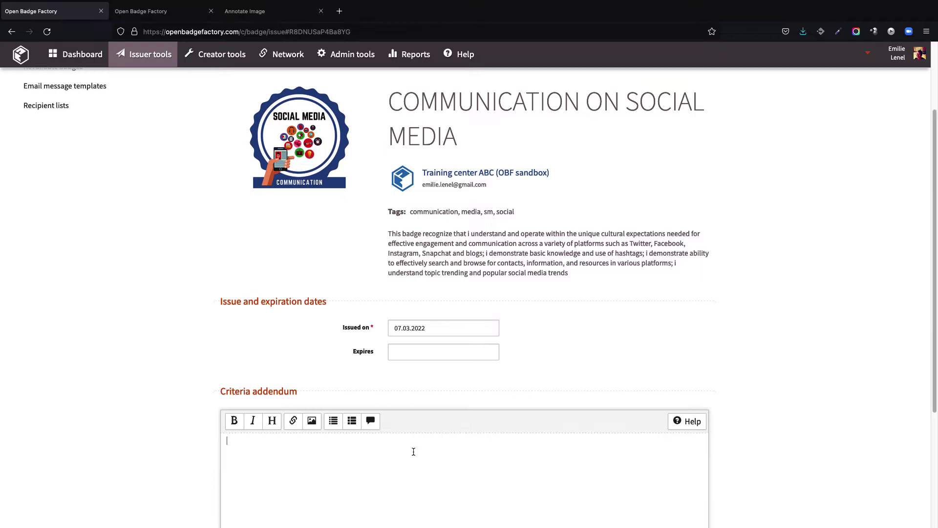
{"action": "type", "text": "The recipient participated in the “Communicating on social networks” training on March 8, 2022"}
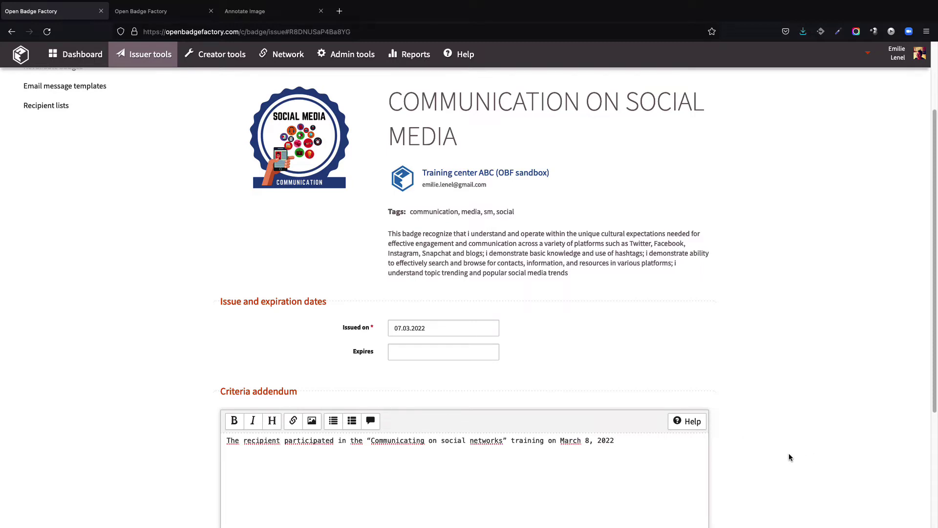
{"action": "scroll", "coordinate": [789, 457], "scroll_direction": "down", "scroll_amount": 5}
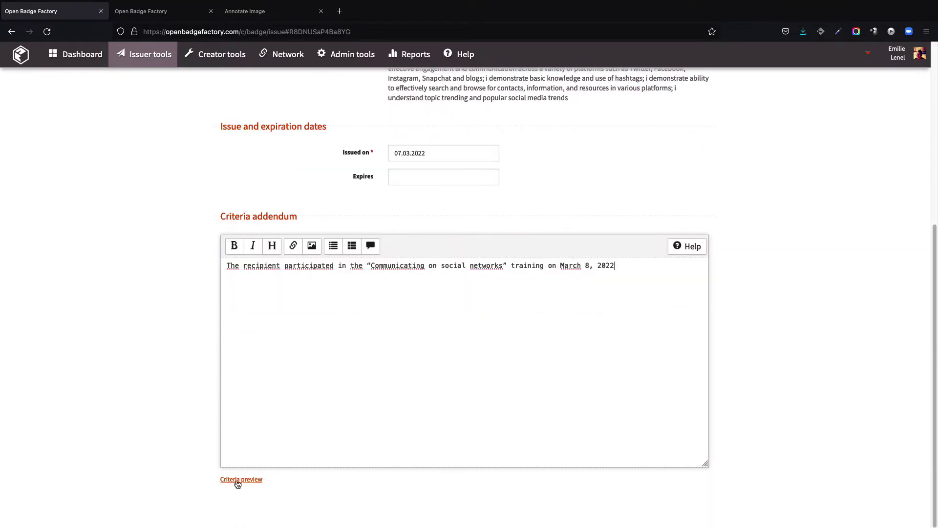
{"action": "left_click", "coordinate": [236, 480]}
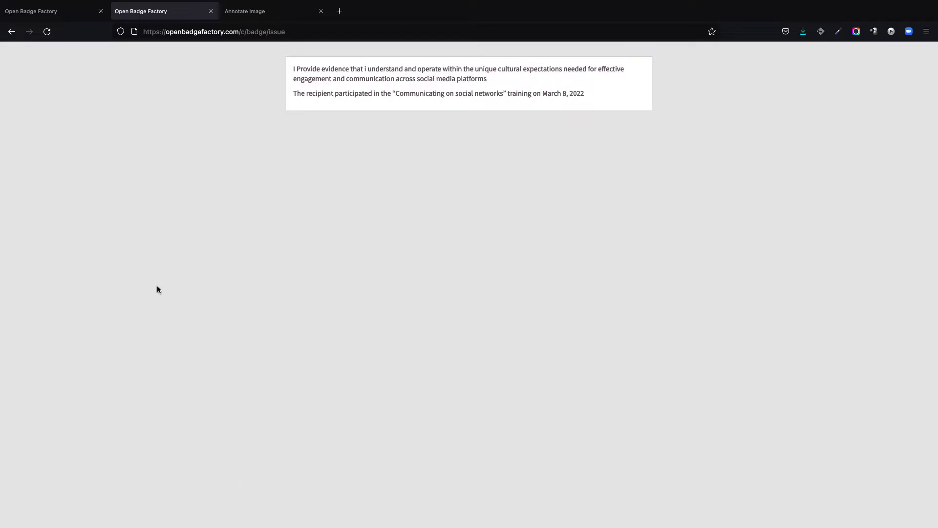
{"action": "left_click", "coordinate": [67, 42]}
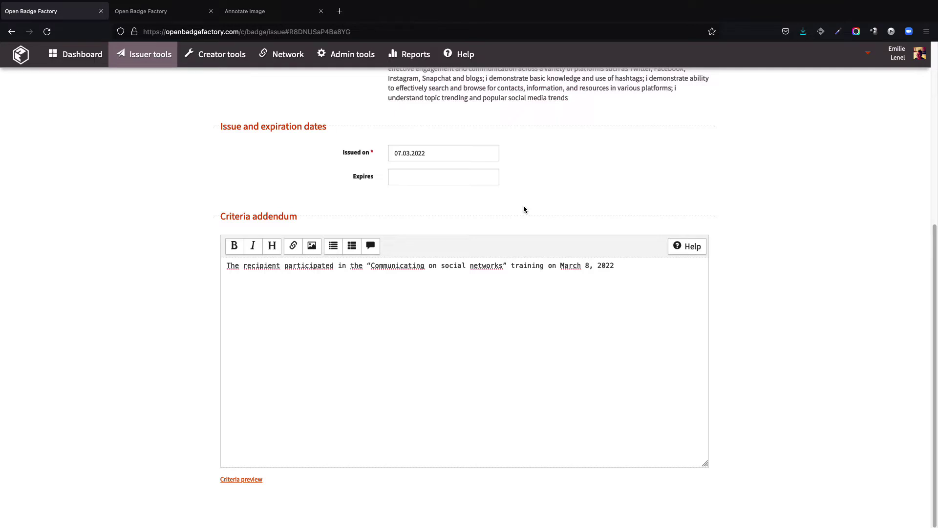
{"action": "scroll", "coordinate": [524, 209], "scroll_direction": "up", "scroll_amount": 2}
{"action": "scroll", "coordinate": [525, 223], "scroll_direction": "up", "scroll_amount": 2}
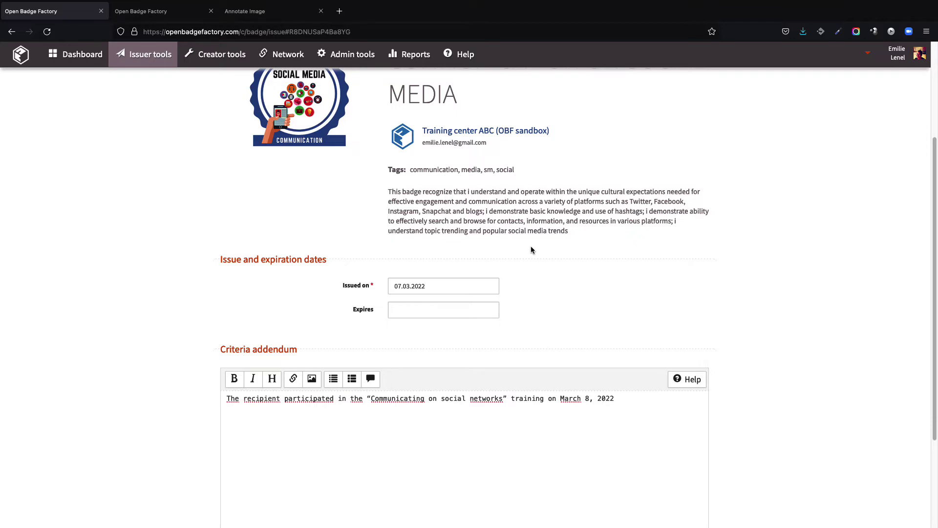
{"action": "scroll", "coordinate": [532, 249], "scroll_direction": "up", "scroll_amount": 3}
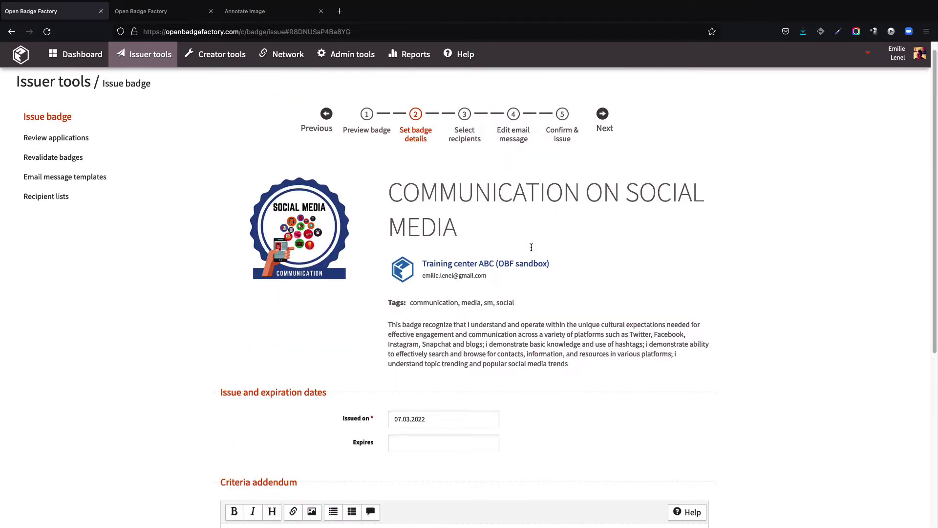
Move to the recipients step and check the saved recipient lists
{"action": "left_click", "coordinate": [469, 131]}
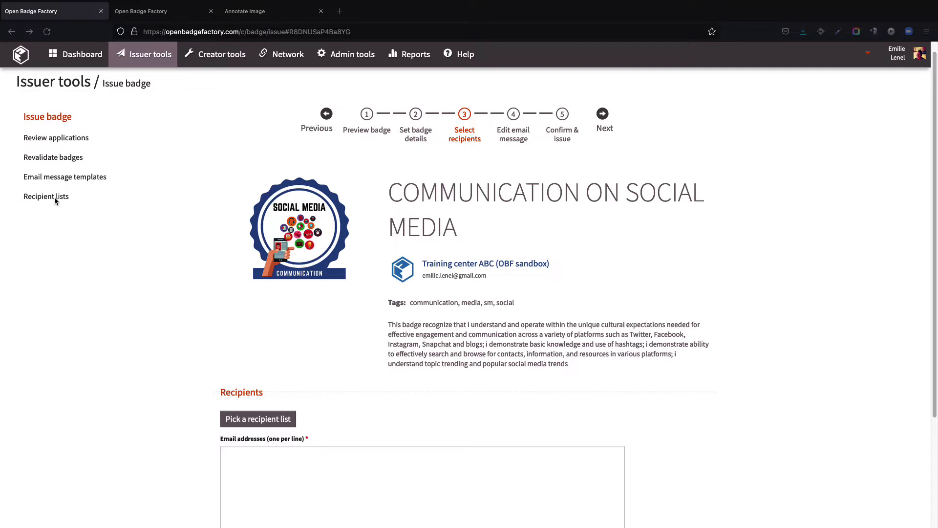
{"action": "left_click", "coordinate": [278, 426]}
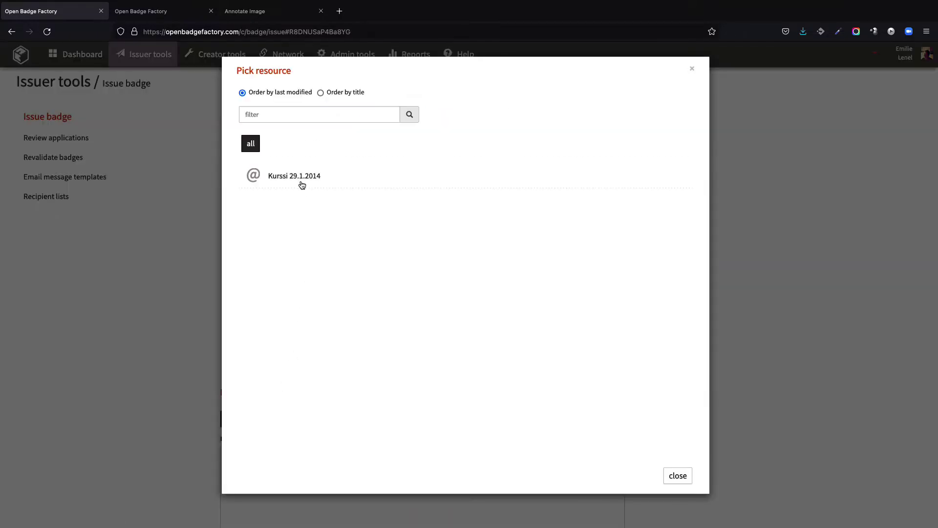
{"action": "left_click", "coordinate": [672, 476]}
{"action": "scroll", "coordinate": [477, 473], "scroll_direction": "down", "scroll_amount": 3}
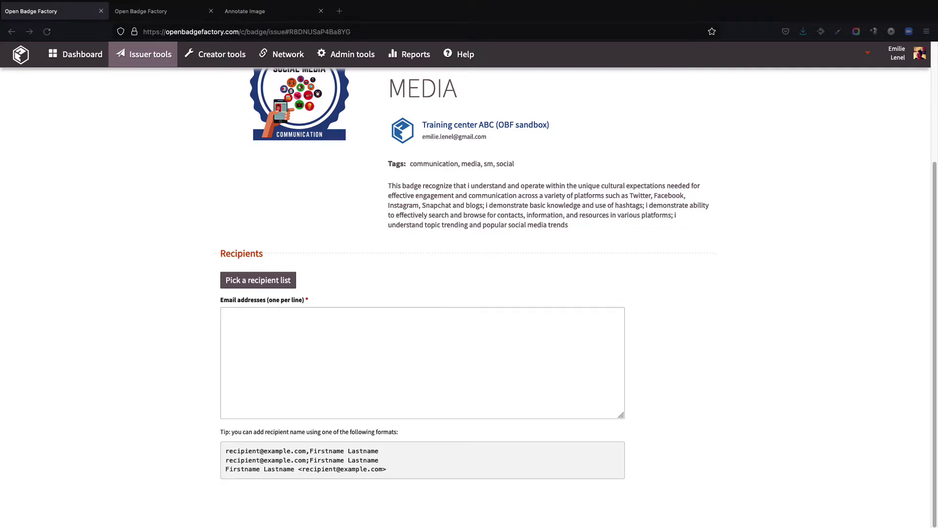
Paste Selina Kyle and Bruce Wayne as recipients, each as 'email, Firstname Lastname' on its own line
{"action": "left_click", "coordinate": [310, 352]}
{"action": "key", "text": "ctrl+v"}
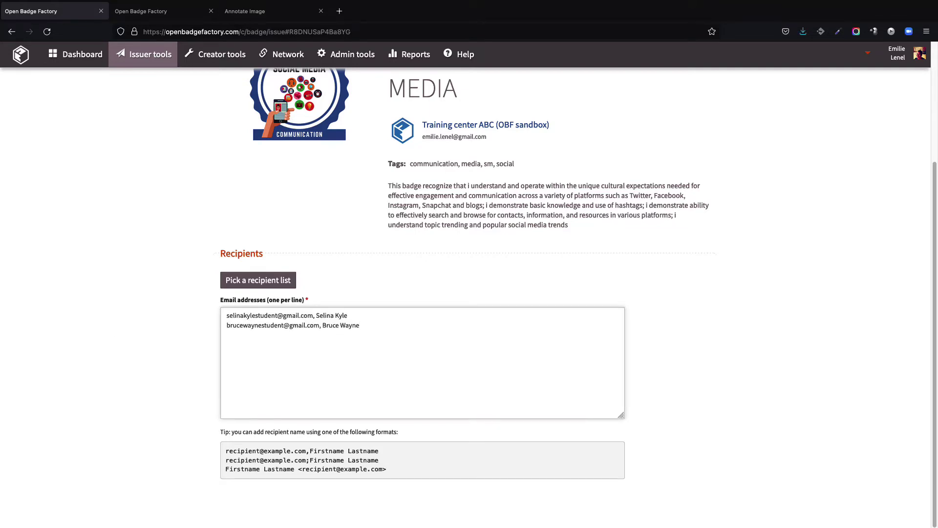
{"action": "key", "text": "super+Tab"}
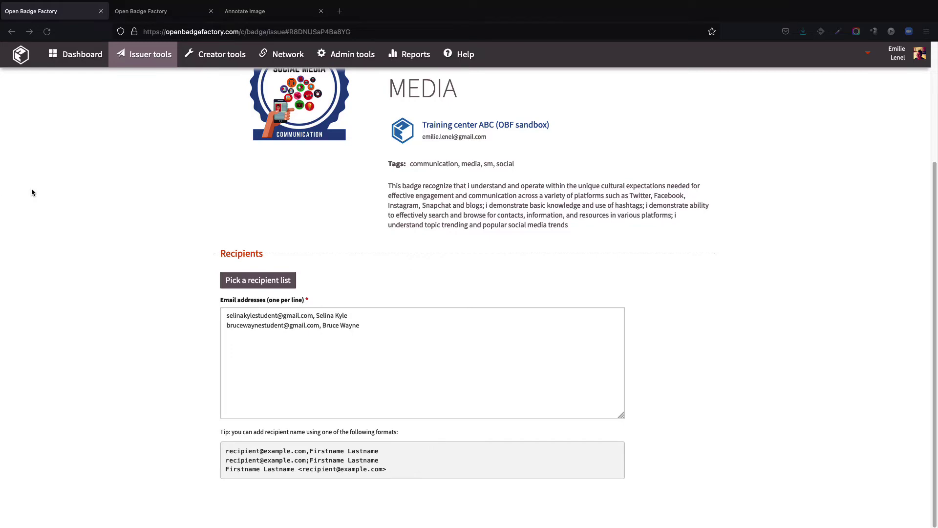
{"action": "scroll", "coordinate": [338, 214], "scroll_direction": "up", "scroll_amount": 3}
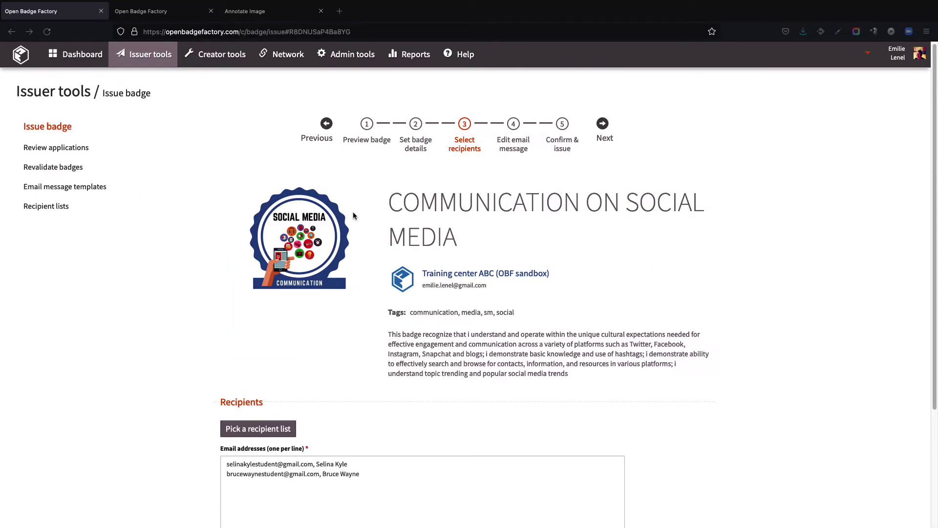
Advance to the prefilled congratulations email message step
{"action": "left_click", "coordinate": [513, 145]}
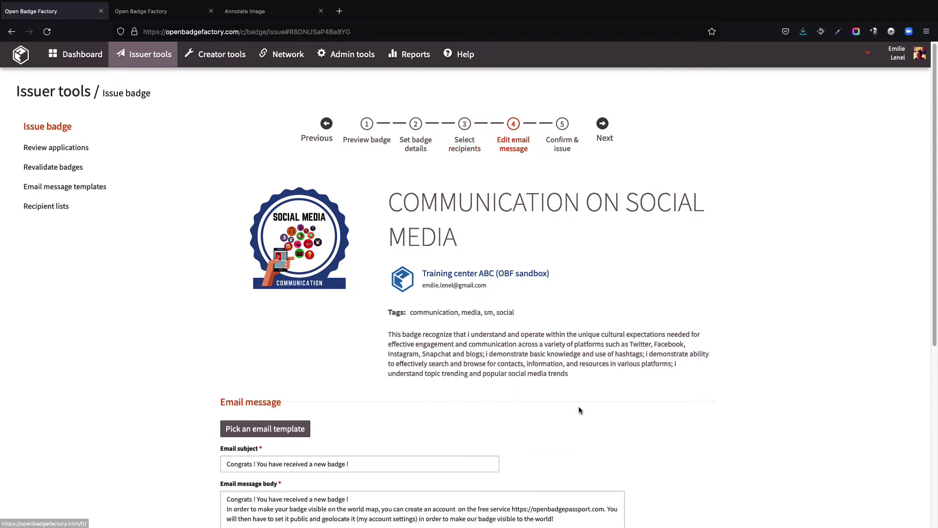
{"action": "scroll", "coordinate": [637, 465], "scroll_direction": "down", "scroll_amount": 2}
{"action": "scroll", "coordinate": [638, 464], "scroll_direction": "down", "scroll_amount": 2}
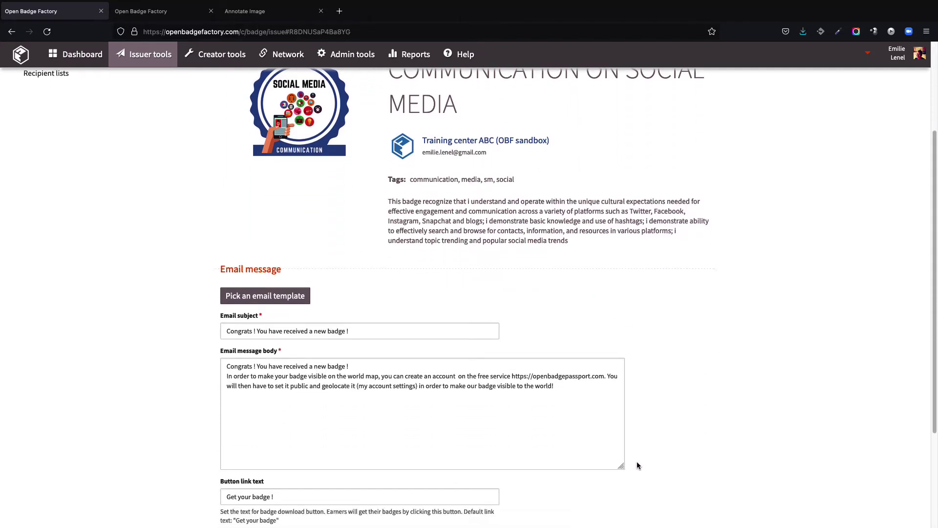
{"action": "scroll", "coordinate": [637, 466], "scroll_direction": "down", "scroll_amount": 3}
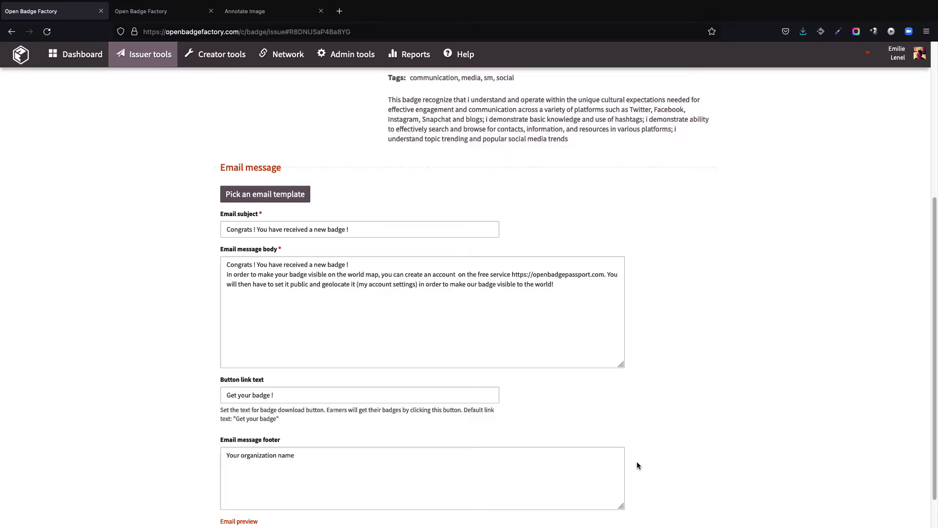
{"action": "scroll", "coordinate": [635, 461], "scroll_direction": "up", "scroll_amount": 4}
{"action": "scroll", "coordinate": [632, 459], "scroll_direction": "up", "scroll_amount": 2}
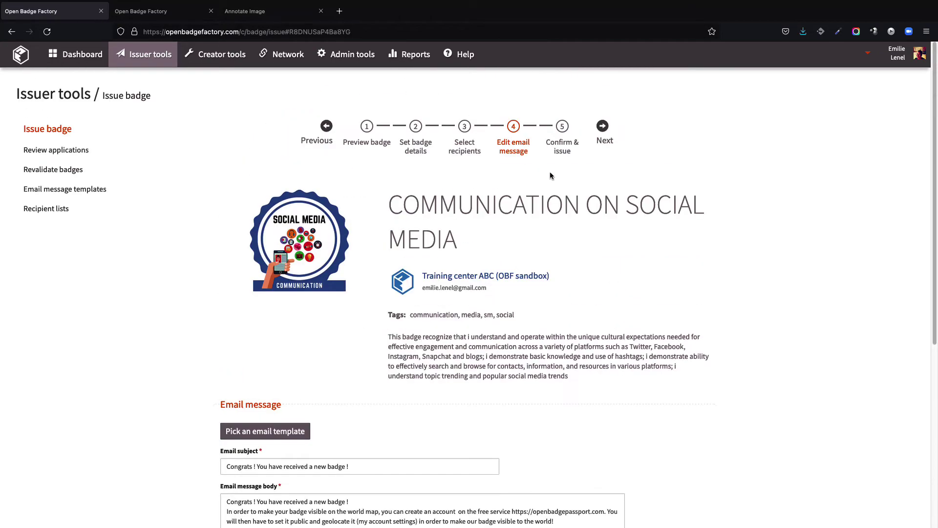
Rename the event to 'Communication on social media / training March 8th, 2022'
{"action": "left_click", "coordinate": [559, 148]}
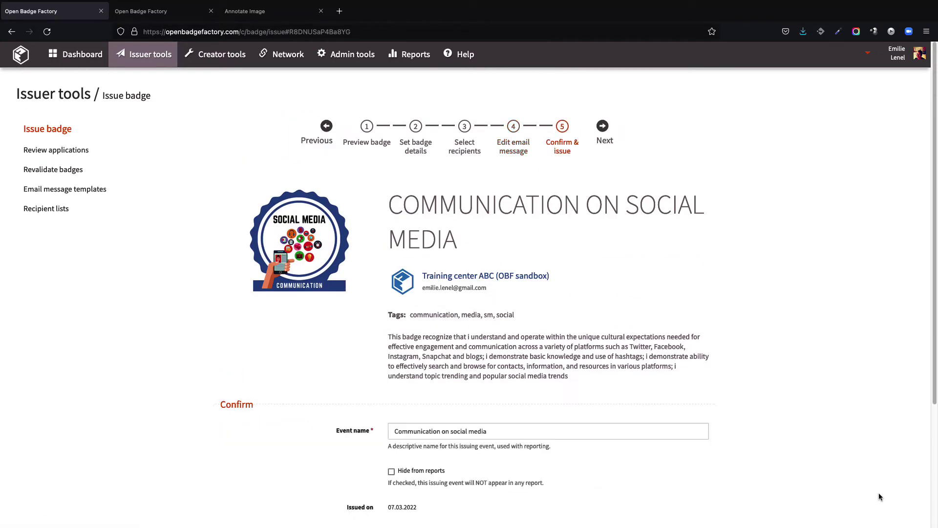
{"action": "triple_click", "coordinate": [499, 431]}
{"action": "type", "text": "Communication on social media / training March 8th, 2022"}
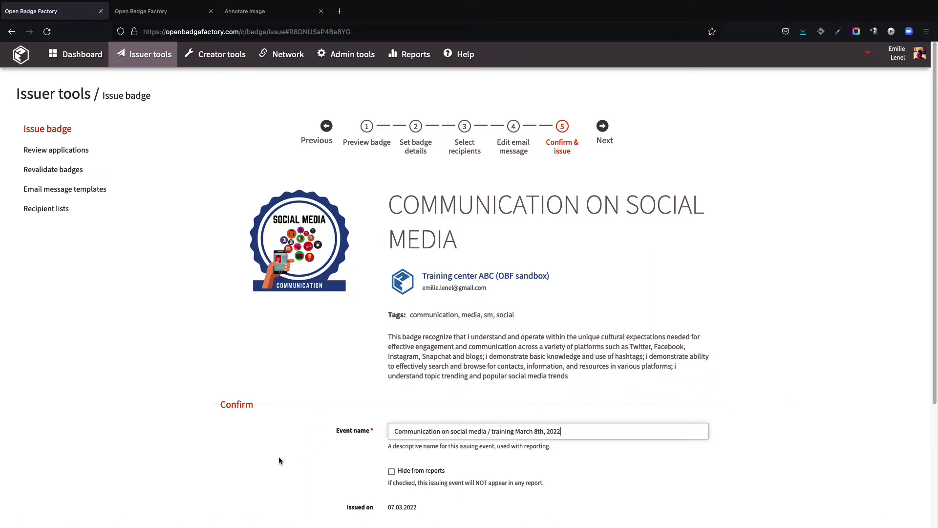
{"action": "left_click", "coordinate": [275, 456]}
{"action": "scroll", "coordinate": [272, 456], "scroll_direction": "down", "scroll_amount": 2}
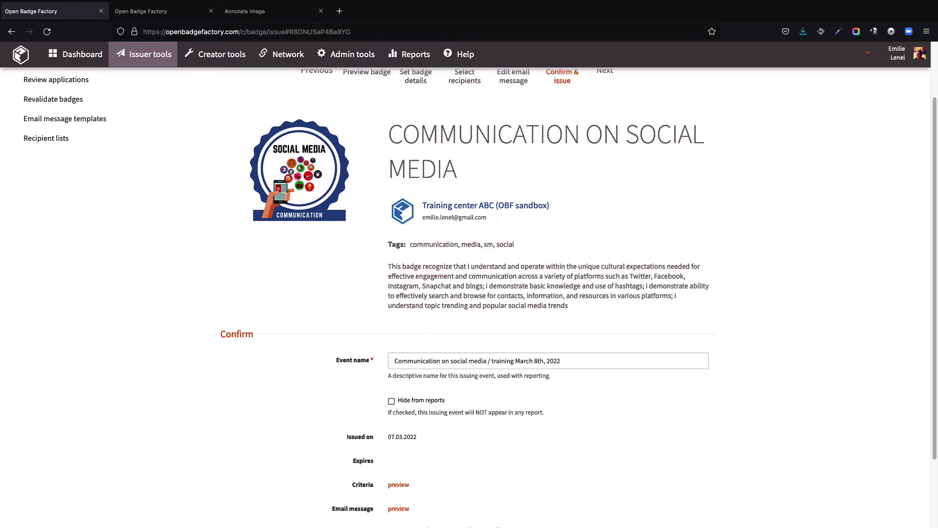
{"action": "key", "text": "alt+Tab"}
Keep the event visible in reports and issue the badge to both recipients
{"action": "left_click", "coordinate": [393, 402]}
{"action": "scroll", "coordinate": [305, 482], "scroll_direction": "down", "scroll_amount": 2}
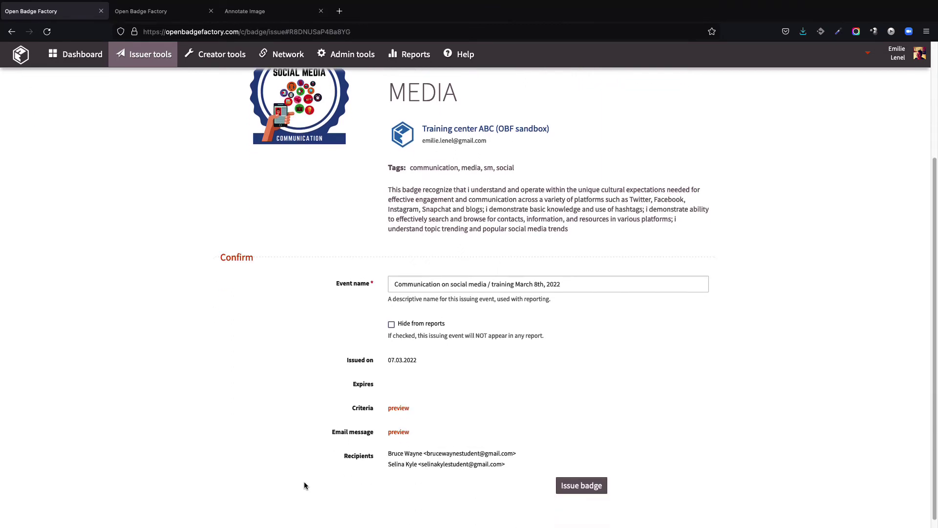
{"action": "left_click", "coordinate": [576, 486]}
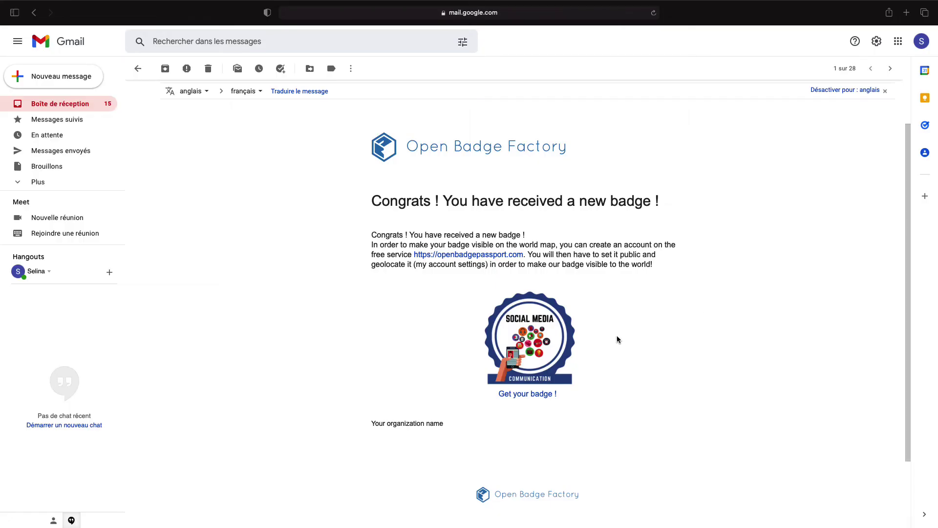
Follow 'Get your badge !' from the email, accept the privacy notice and download the PDF certificate
{"action": "left_click", "coordinate": [522, 393]}
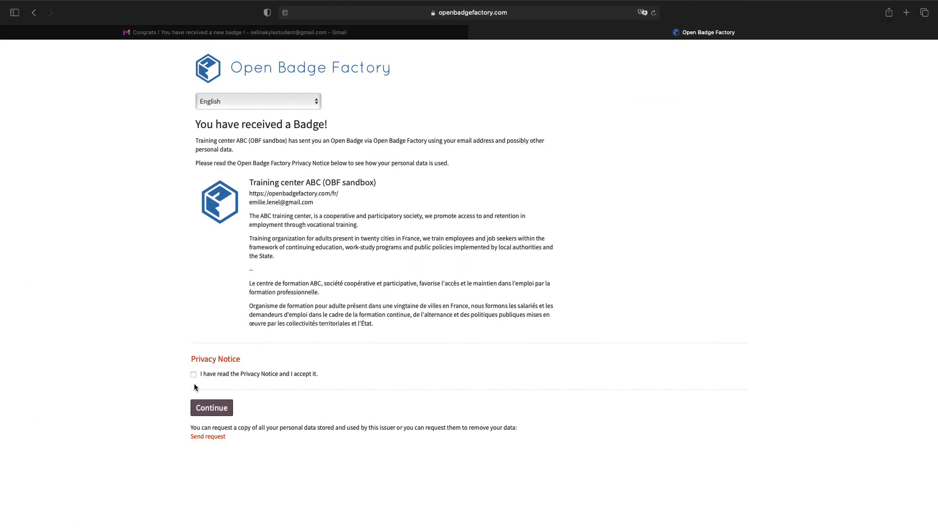
{"action": "left_click", "coordinate": [194, 374]}
{"action": "left_click", "coordinate": [212, 407]}
{"action": "left_click_drag", "start_coordinate": [937, 196], "coordinate": [937, 292]}
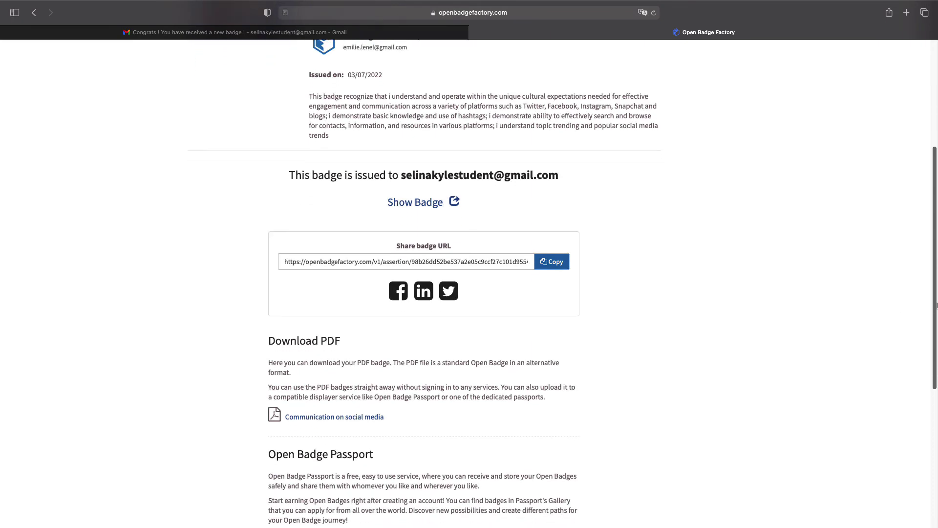
{"action": "left_click", "coordinate": [335, 417]}
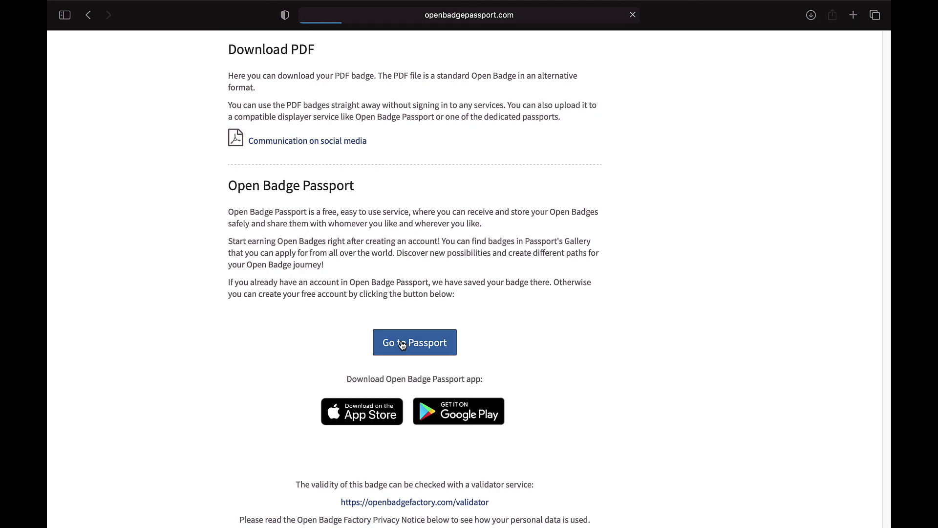
Sign in to Open Badge Passport with the saved login to reach Selina Kyle's dashboard
{"action": "left_click", "coordinate": [403, 345]}
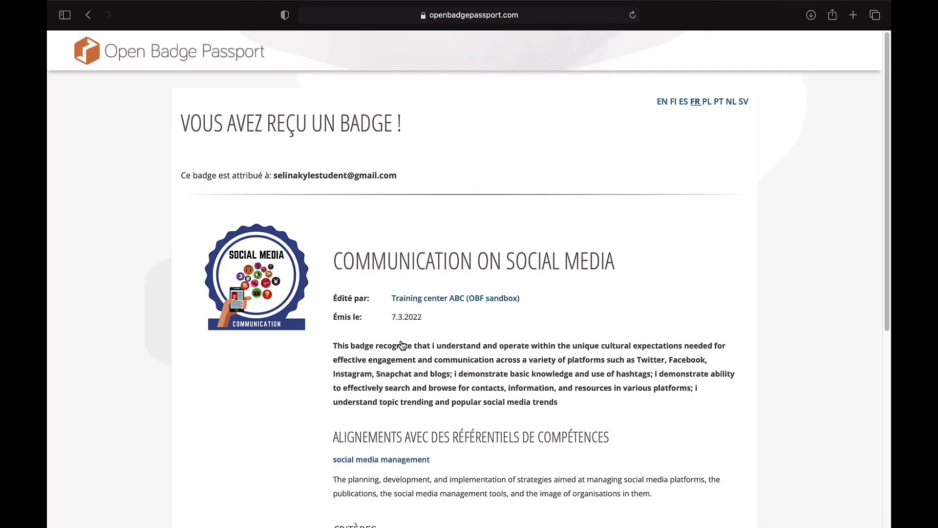
{"action": "scroll", "coordinate": [598, 364], "scroll_direction": "down", "scroll_amount": 5}
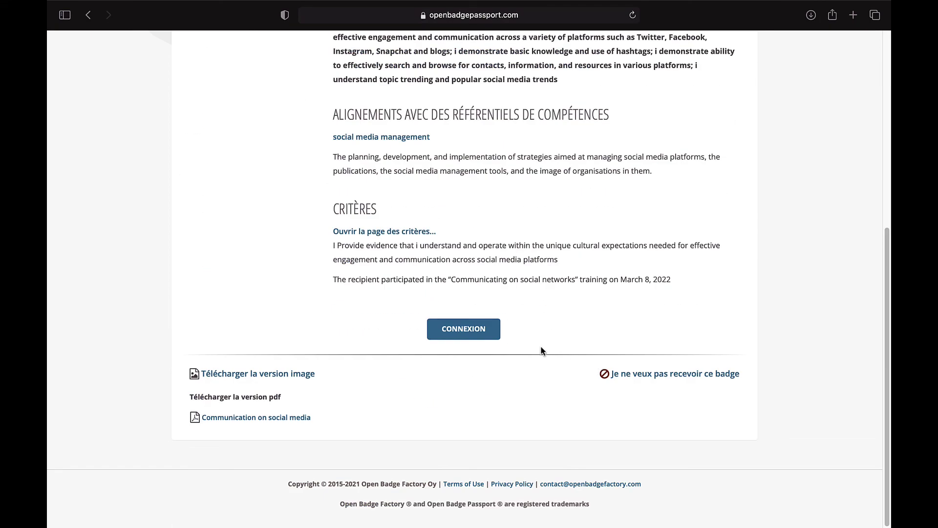
{"action": "left_click", "coordinate": [456, 334]}
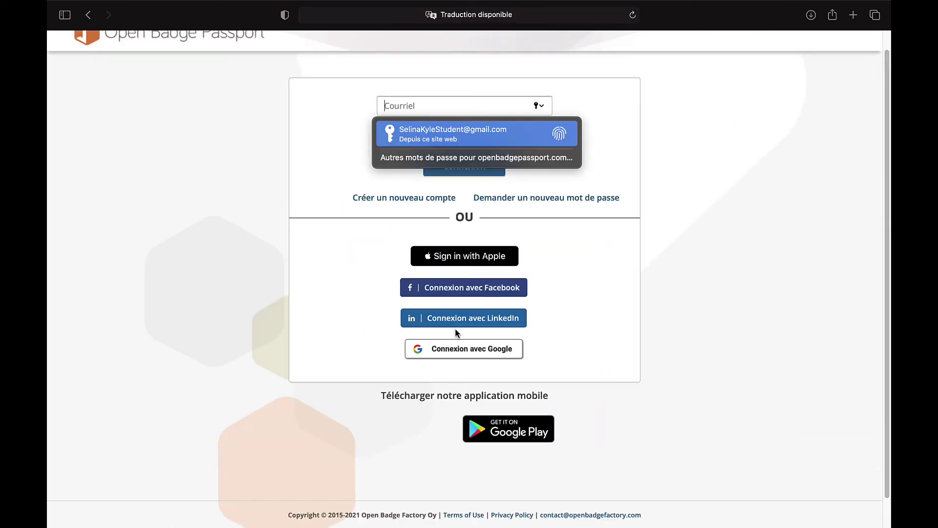
{"action": "left_click", "coordinate": [531, 136]}
{"action": "key", "text": "Return"}
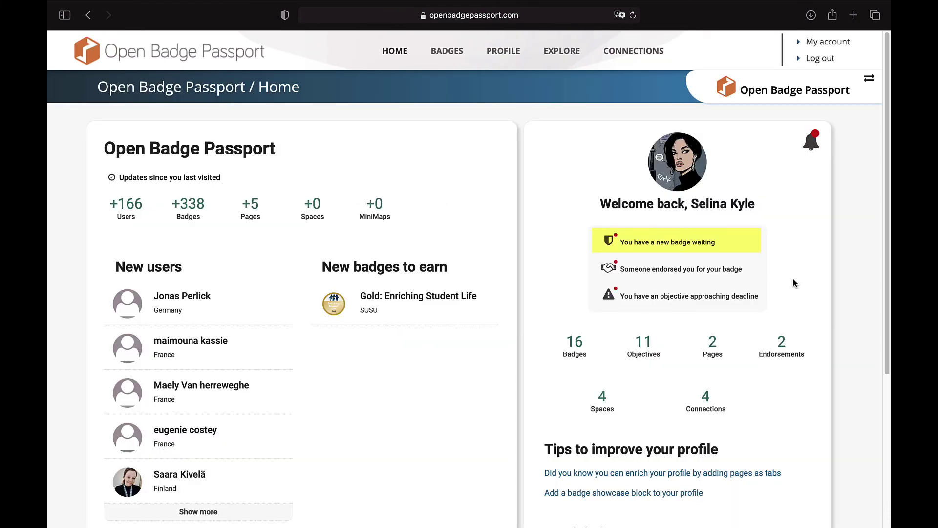